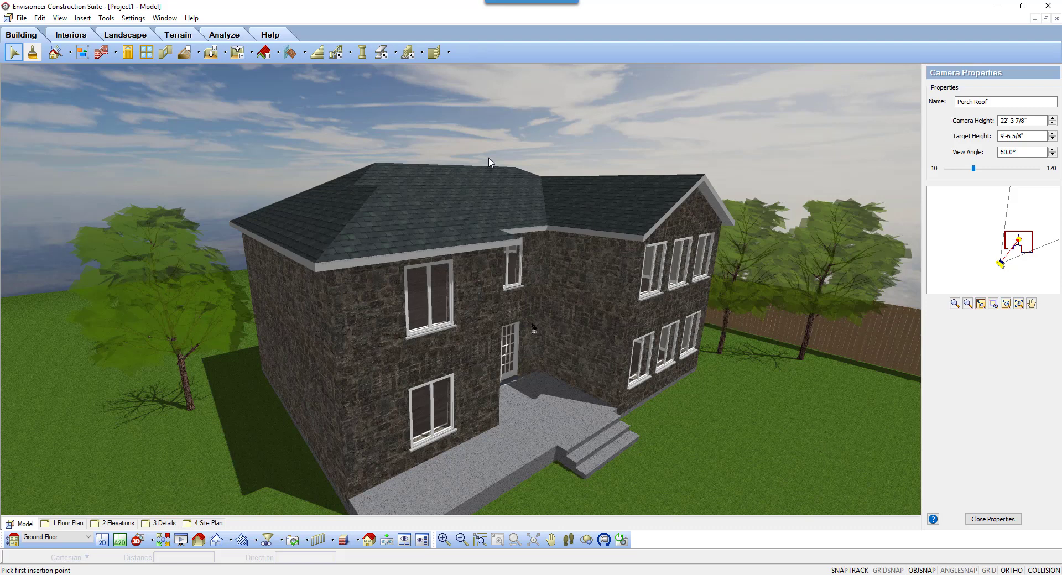
pyautogui.click(279, 52)
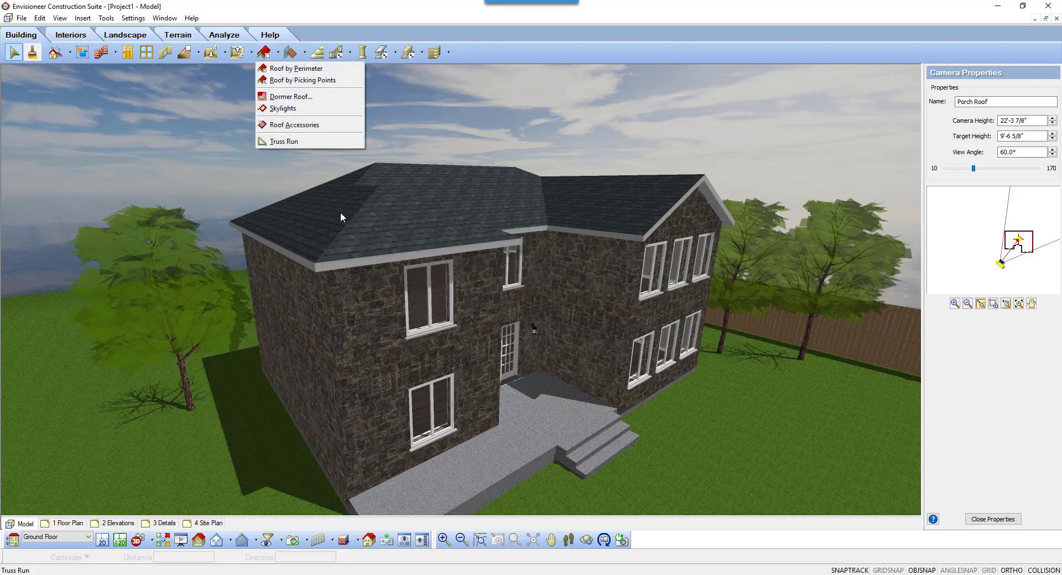
pyautogui.click(407, 214)
pyautogui.click(374, 191)
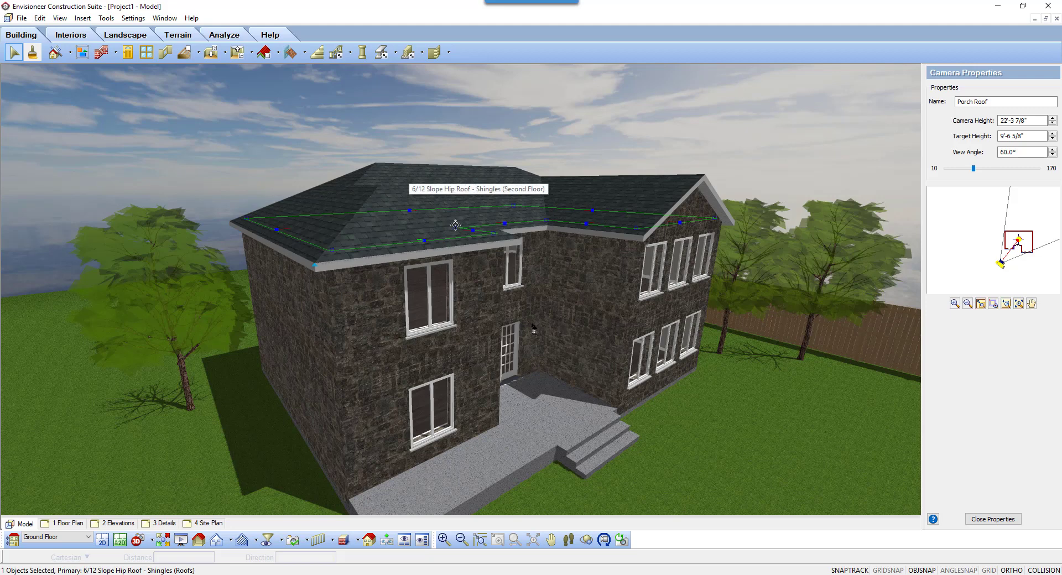
pyautogui.click(304, 53)
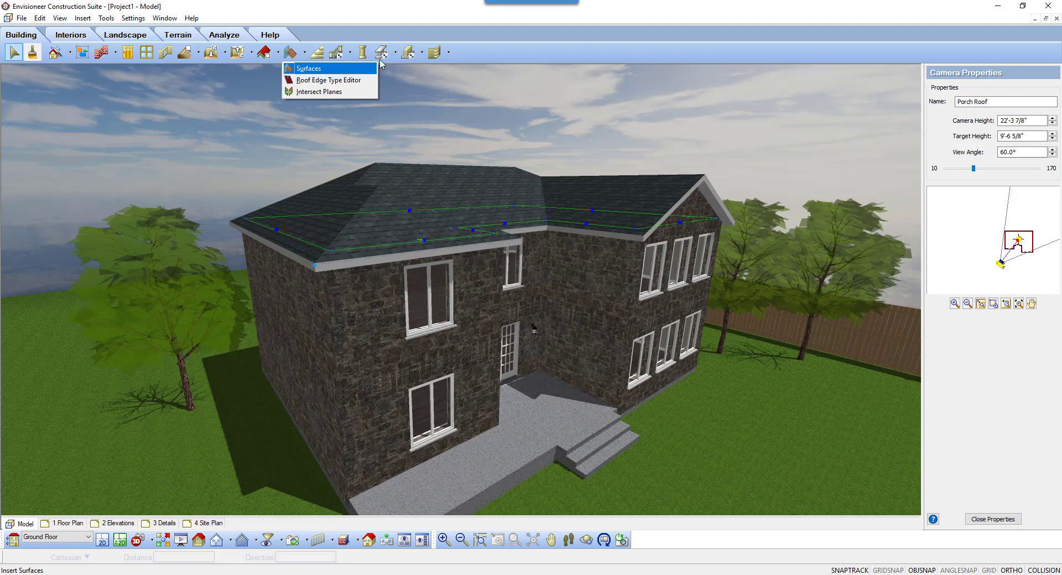
pyautogui.click(481, 51)
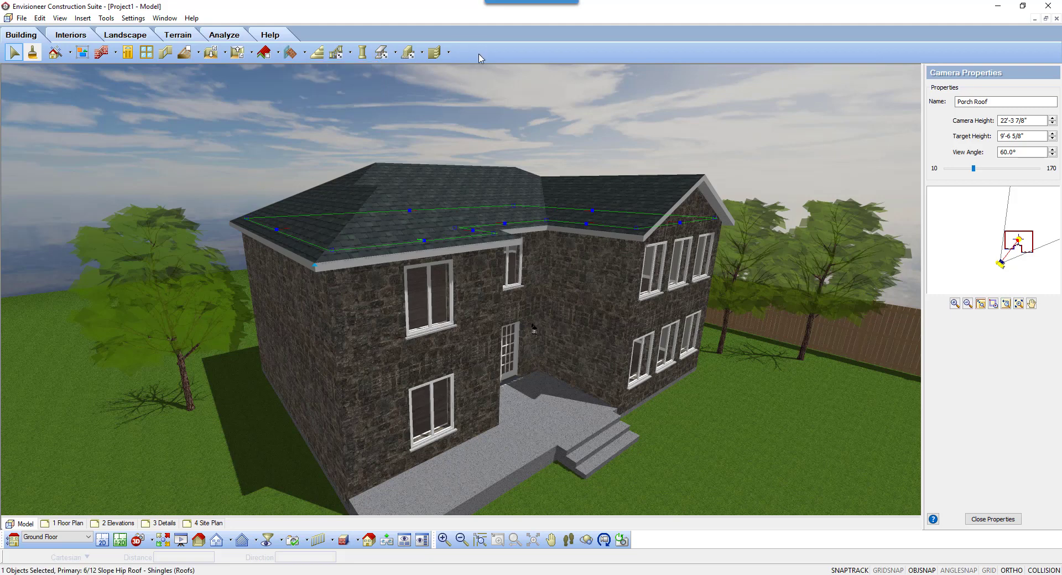
# Switch from the 3D camera to the 2D plan and check the dashed roof layout drawing
pyautogui.click(103, 540)
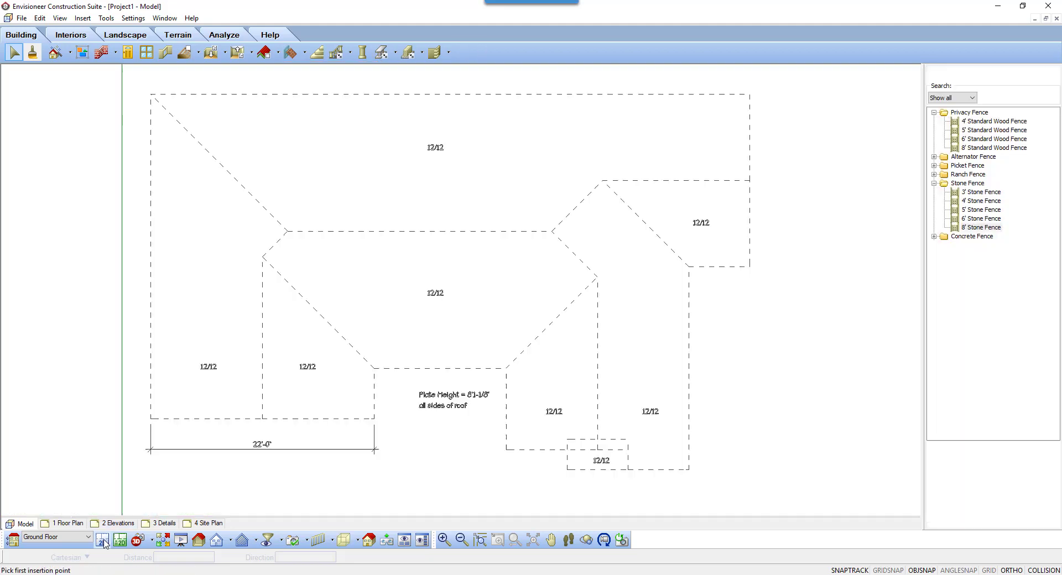
pyautogui.click(315, 425)
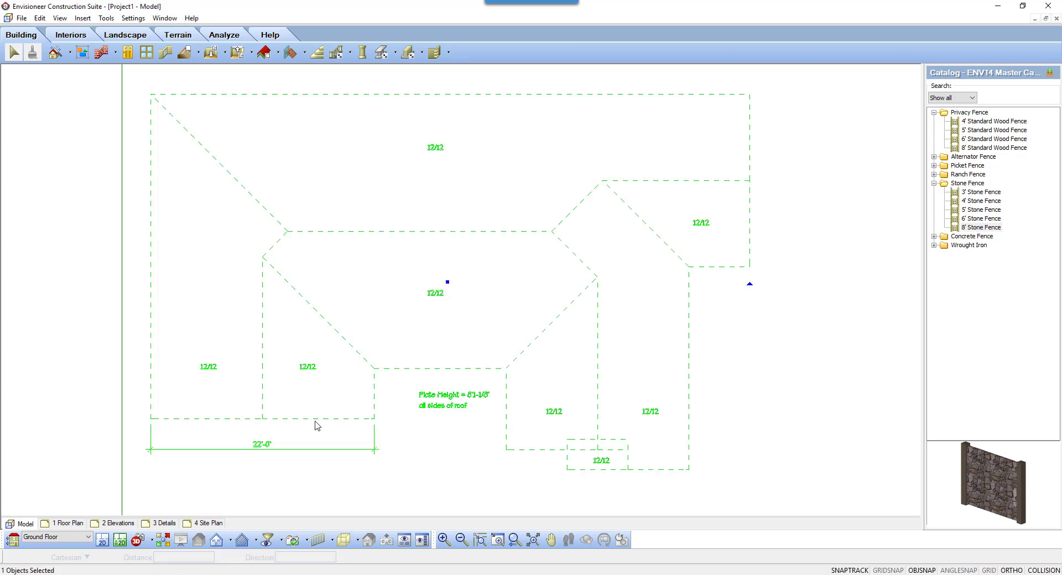
pyautogui.click(434, 465)
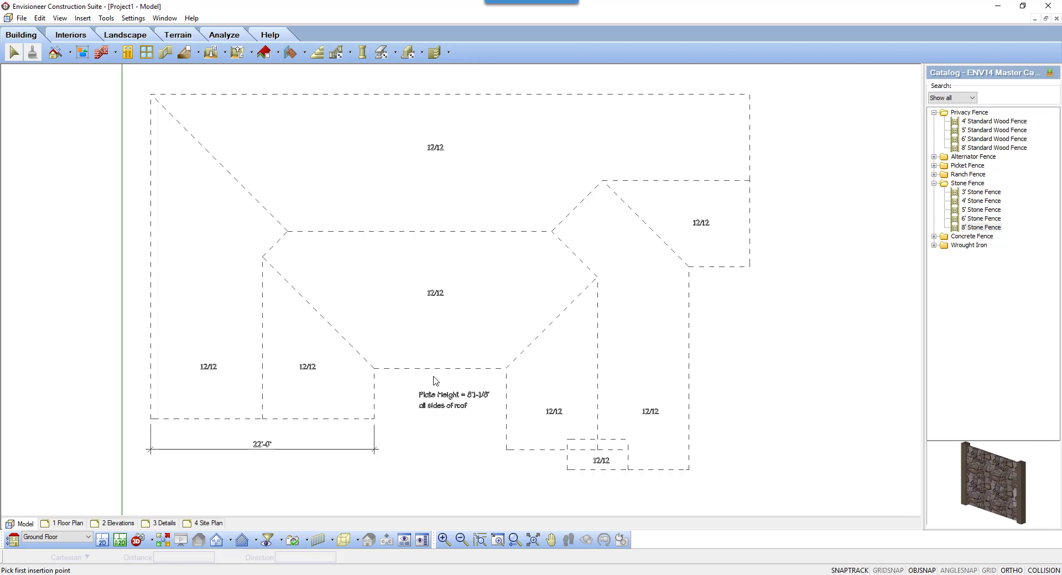
pyautogui.scroll(1, 397, 244)
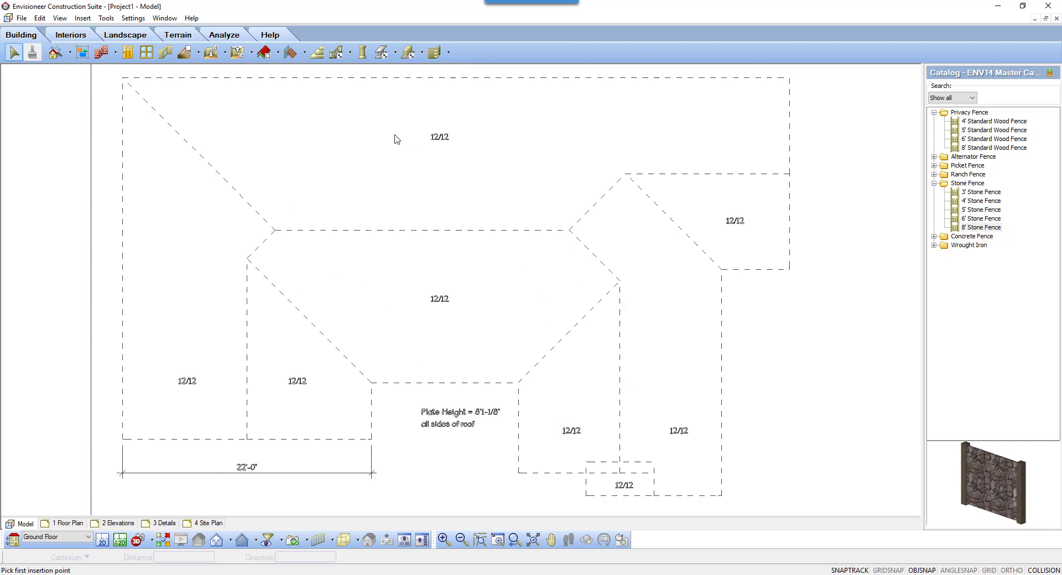
# Outline an Asphalt Shingle Roof Surface around the six-sided central 12/12 plane of the dashed layout, starting along its front eave
pyautogui.click(305, 53)
pyautogui.click(308, 68)
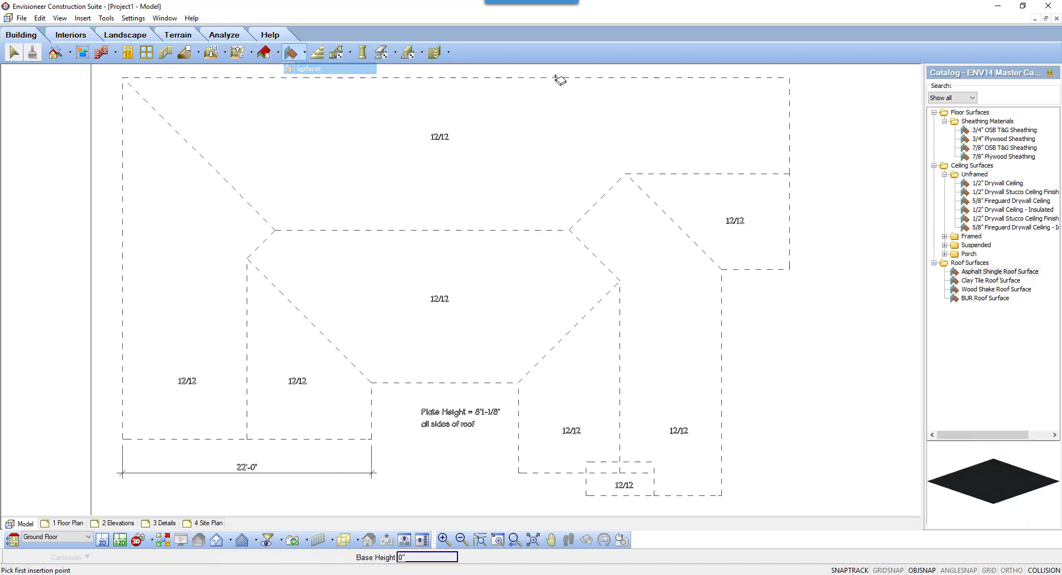
pyautogui.click(990, 272)
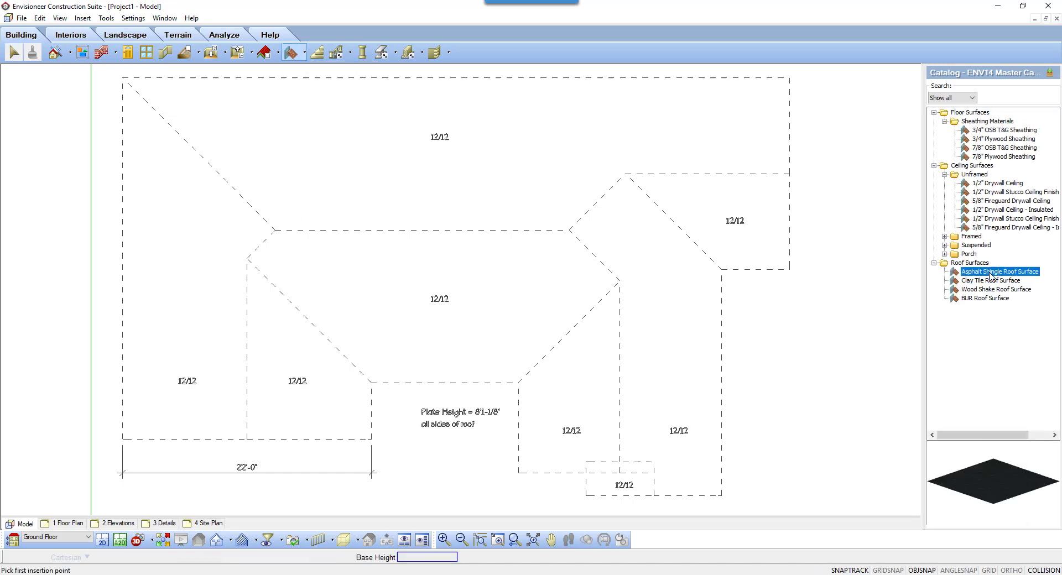
pyautogui.click(371, 384)
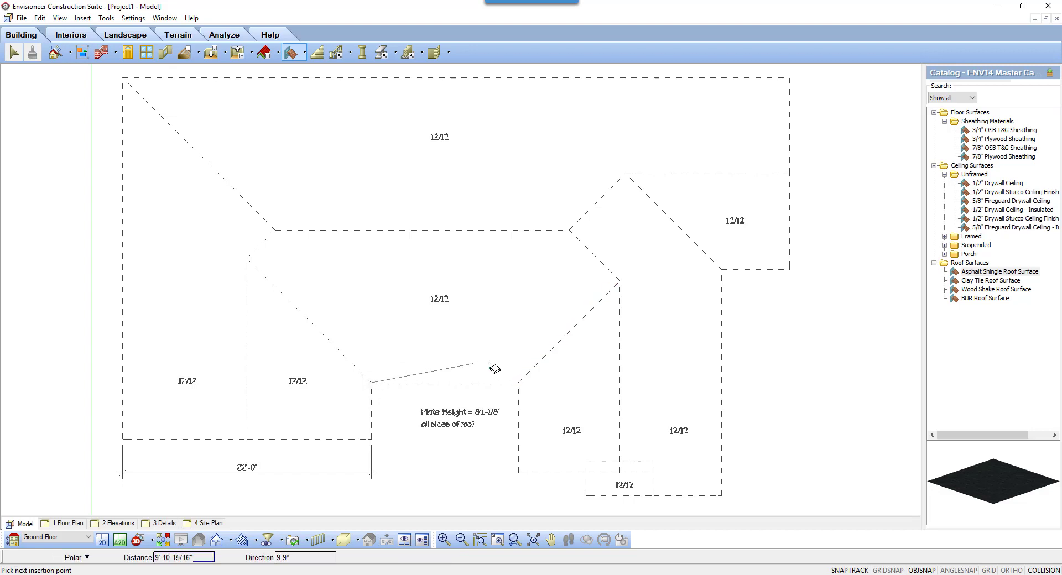
pyautogui.click(518, 384)
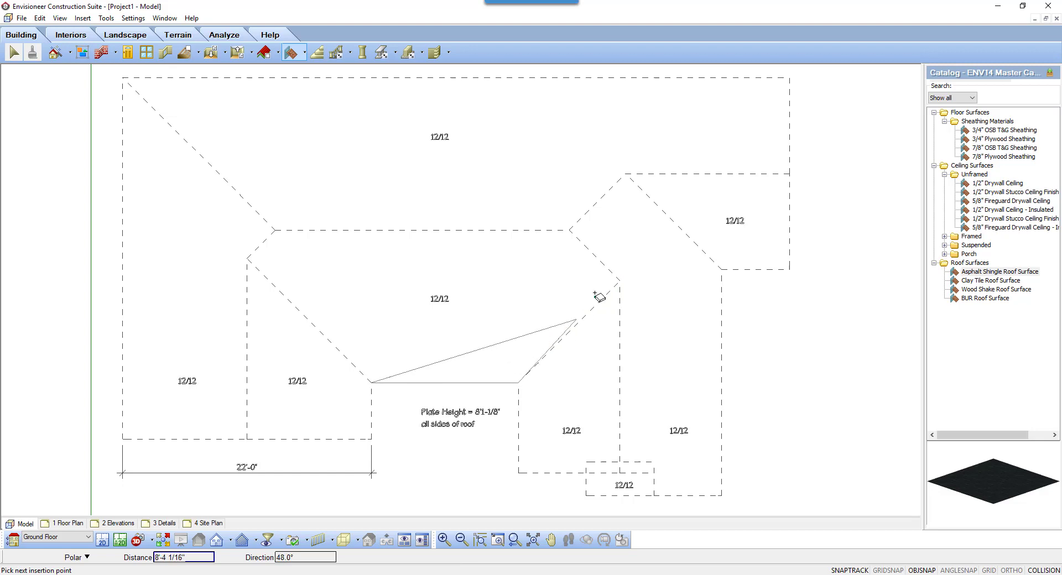
pyautogui.click(620, 283)
pyautogui.click(566, 230)
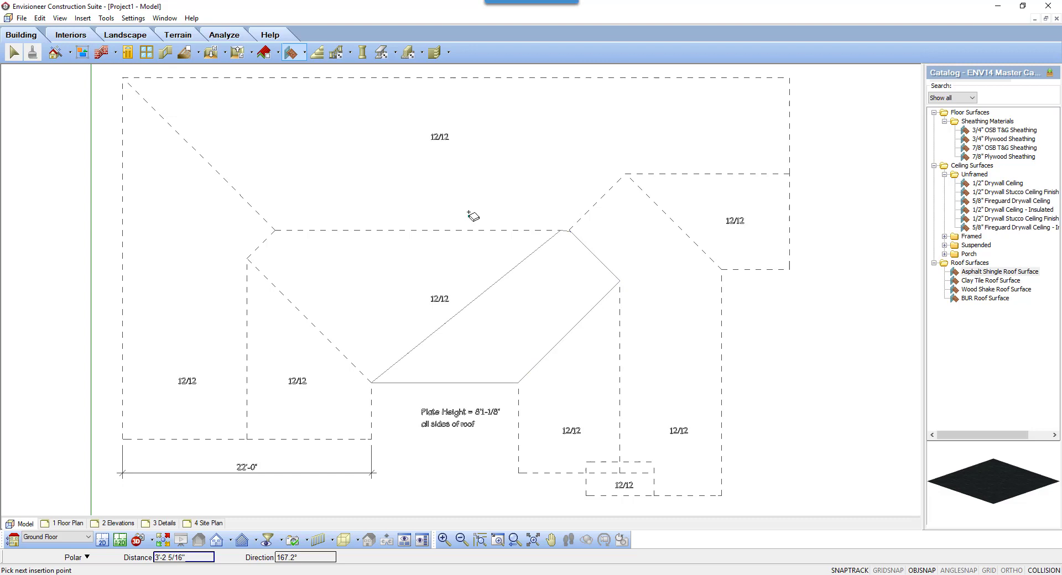
pyautogui.click(274, 230)
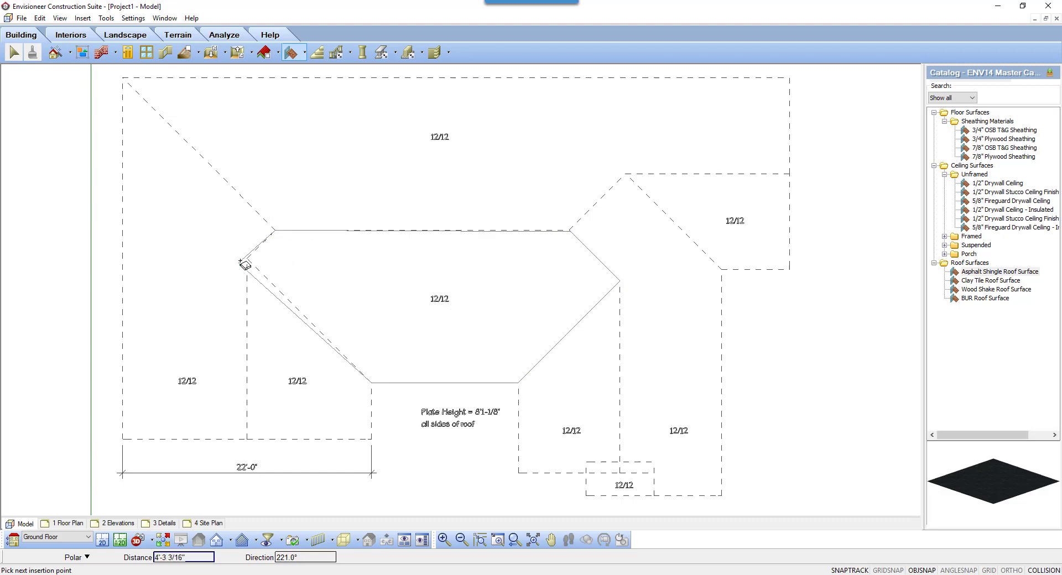
pyautogui.rightClick(247, 260)
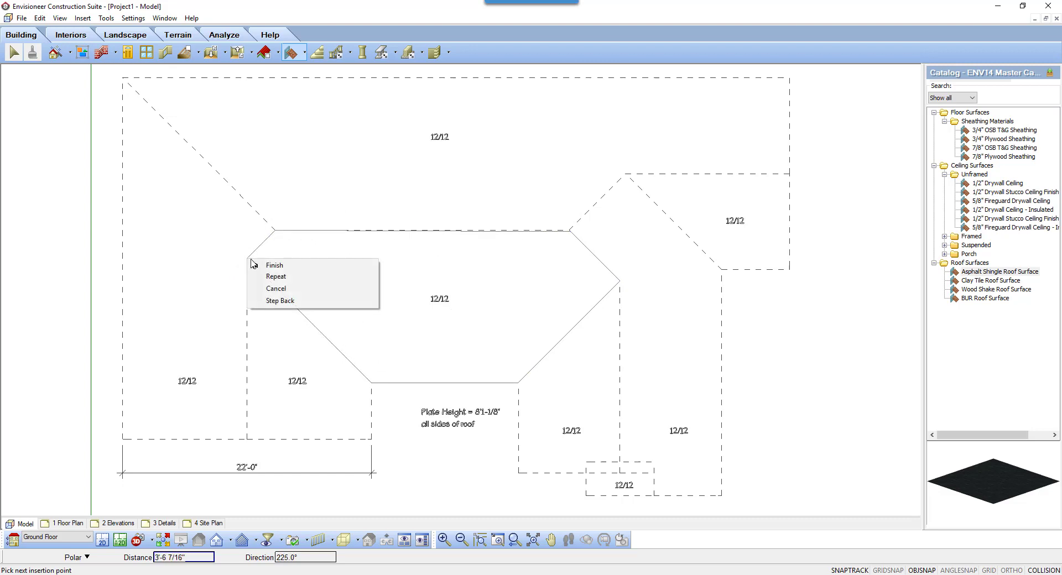
pyautogui.click(293, 266)
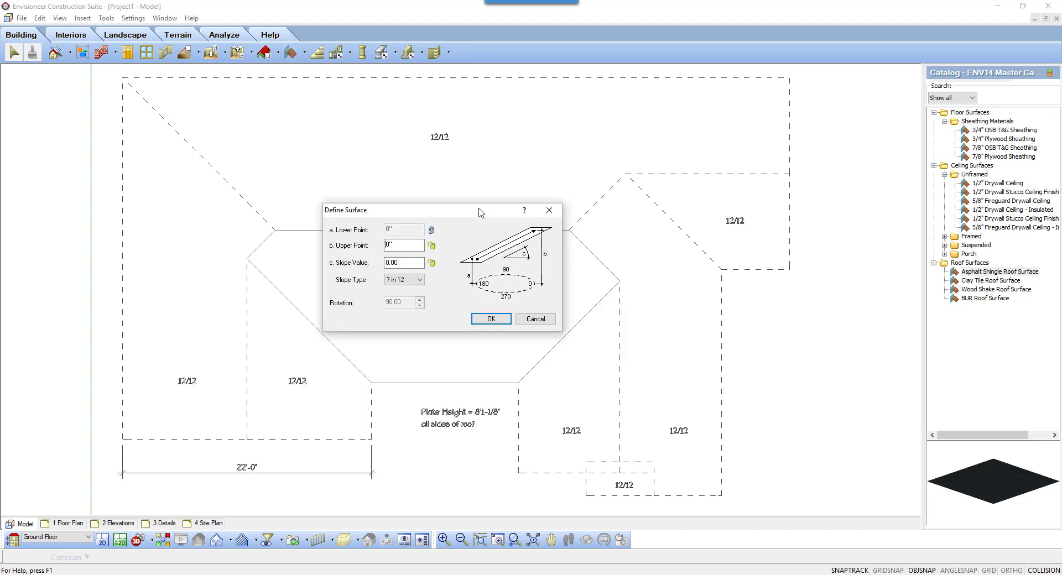
# Define the central roof surface with a lower point of 8'-0" and a slope value of 12 in 12
pyautogui.click(431, 231)
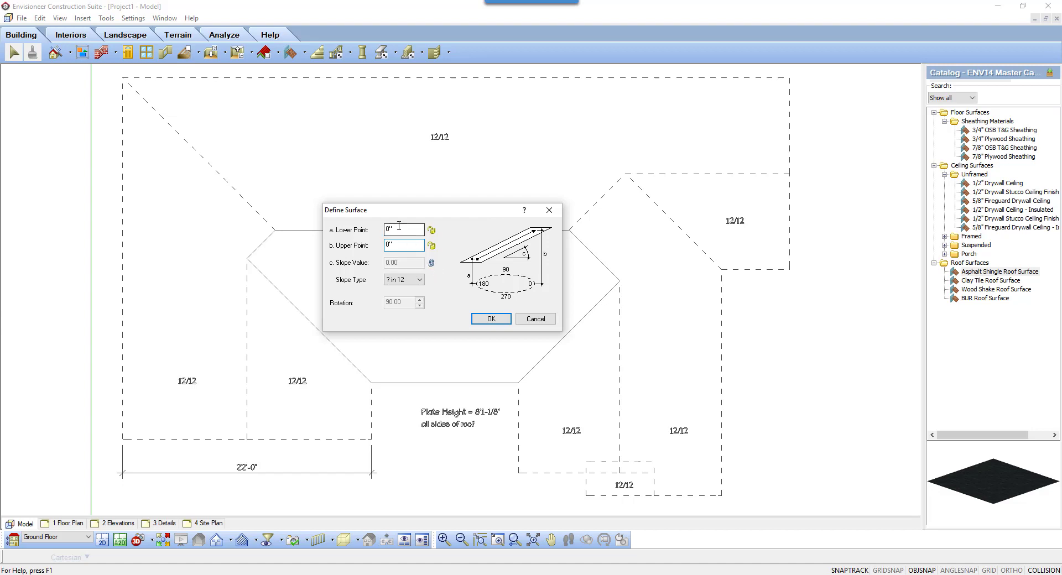
pyautogui.write('8')
pyautogui.click(431, 231)
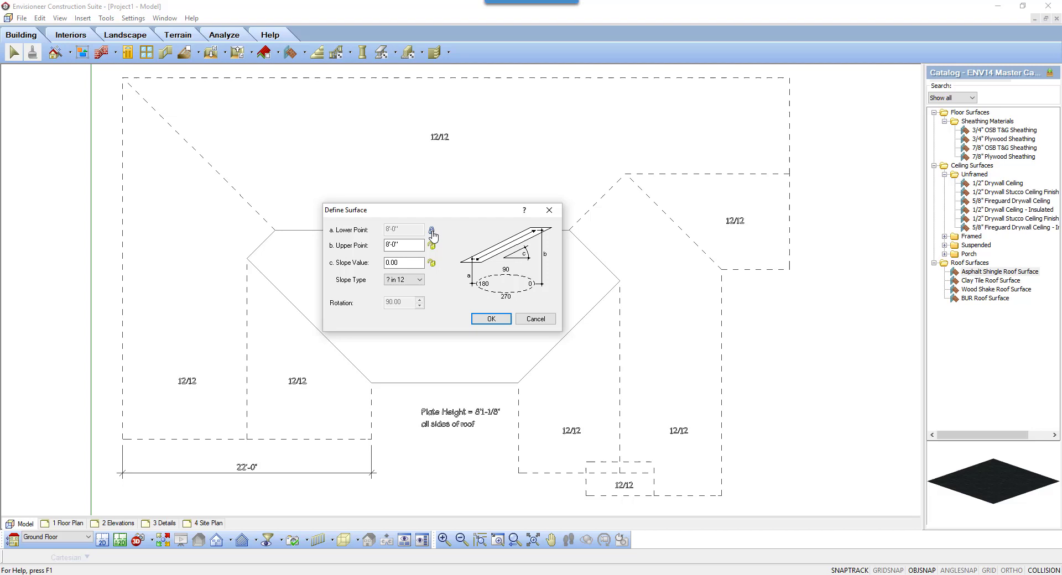
pyautogui.press('Tab')
pyautogui.press('Tab')
pyautogui.write('1')
pyautogui.click(432, 264)
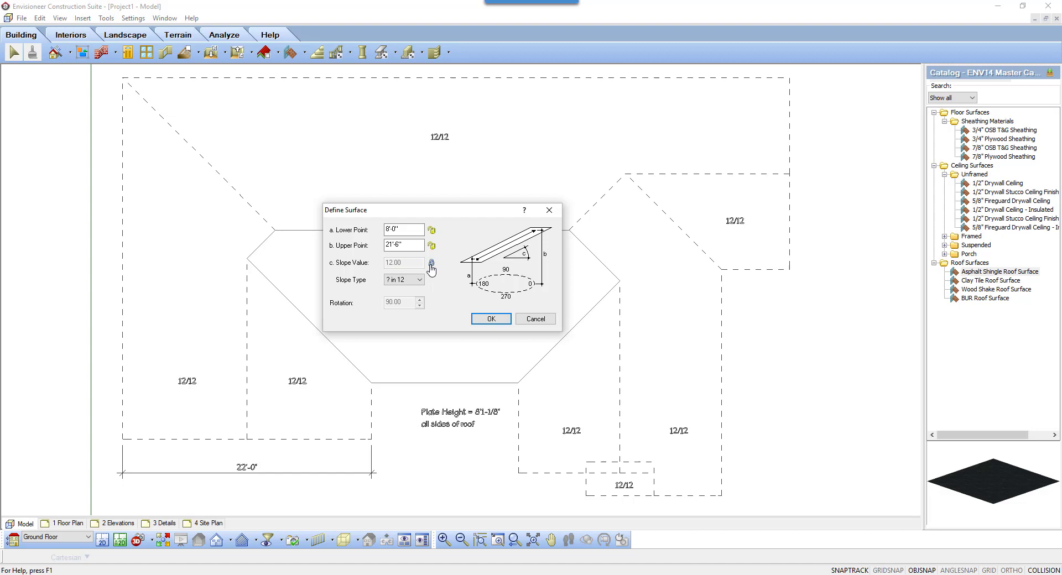
pyautogui.click(401, 249)
pyautogui.click(488, 319)
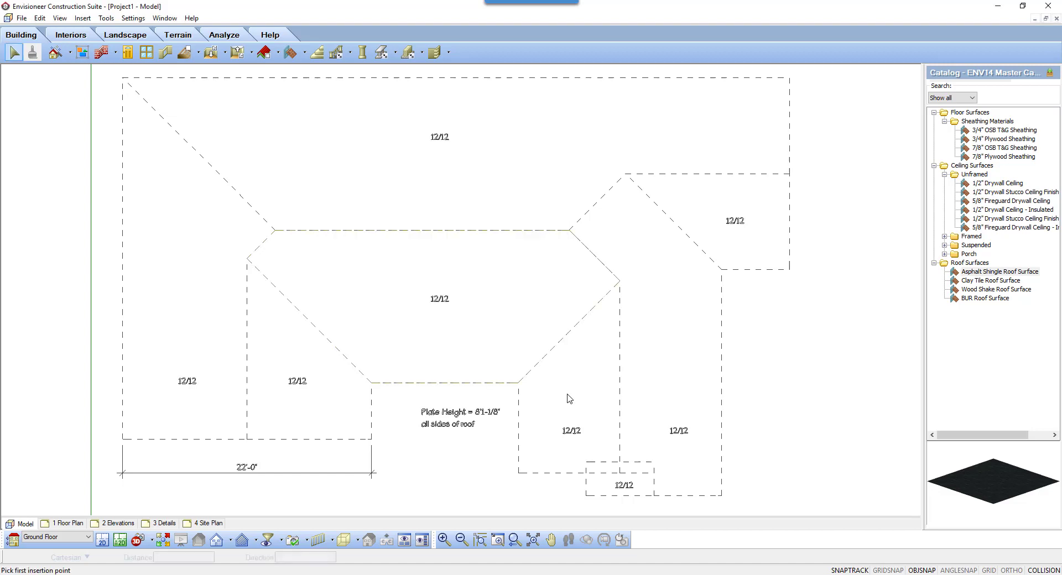
# Check the new roof surface's corner heights and its 3D shape from the Roof Surfaces camera, and return to the 2D plan
pyautogui.click(489, 387)
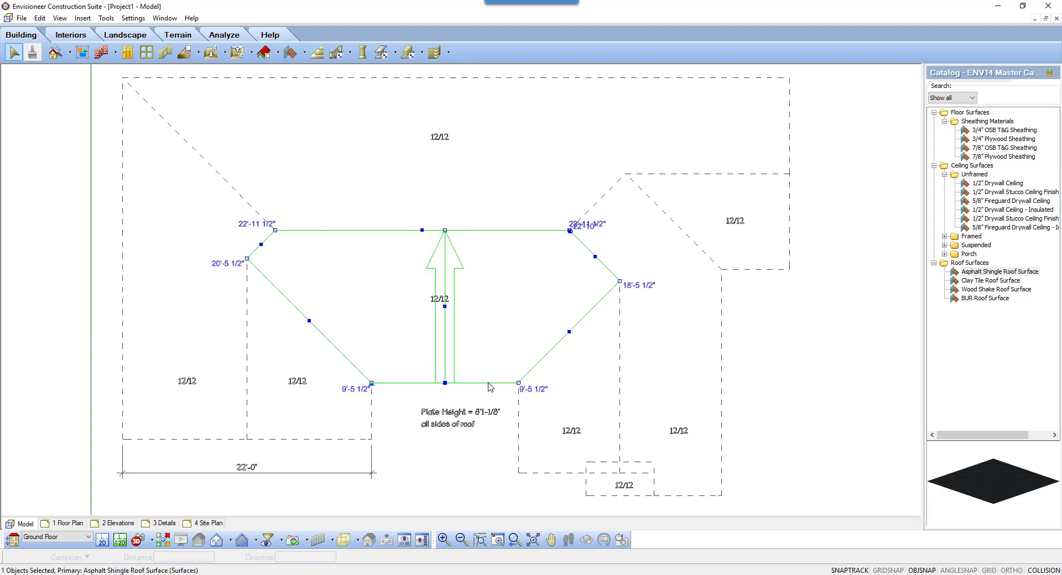
pyautogui.click(151, 541)
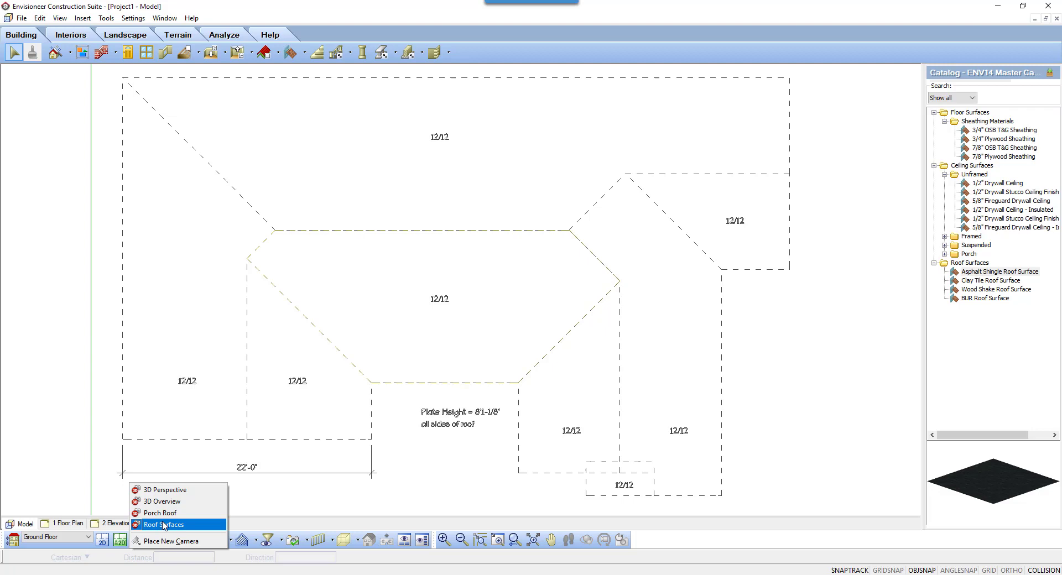
pyautogui.click(164, 525)
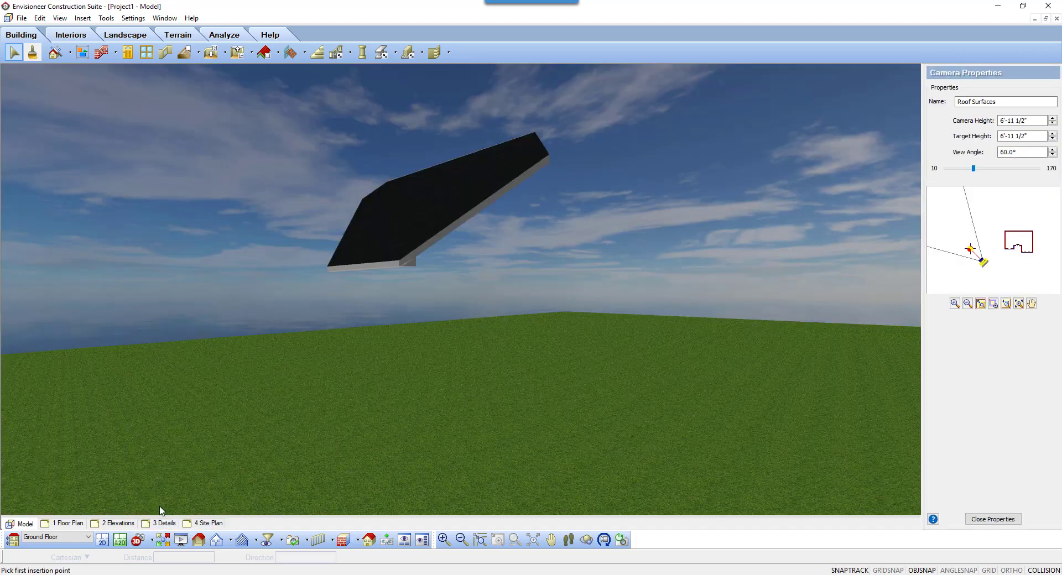
pyautogui.click(109, 535)
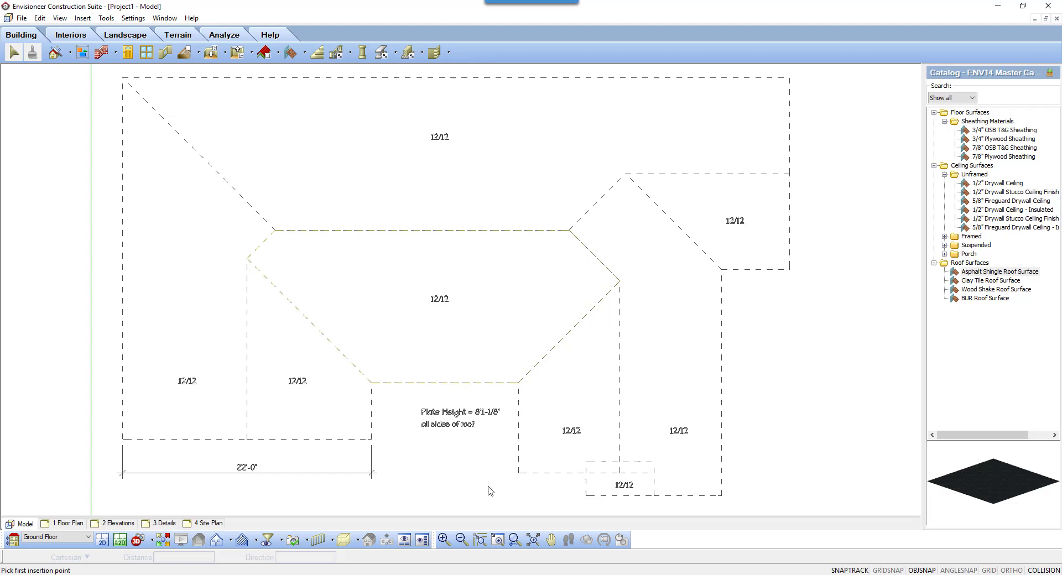
# Outline an Asphalt Shingle Roof Surface over the house's front porch, following the porch edges and the recessed entry walls
pyautogui.scroll(-1, 761, 384)
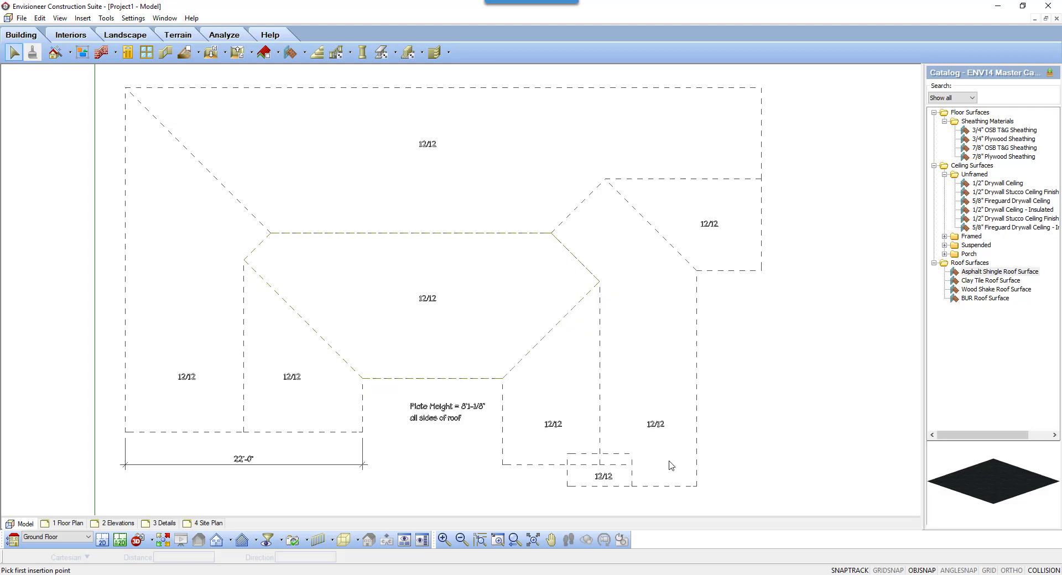
pyautogui.click(515, 540)
pyautogui.click(498, 540)
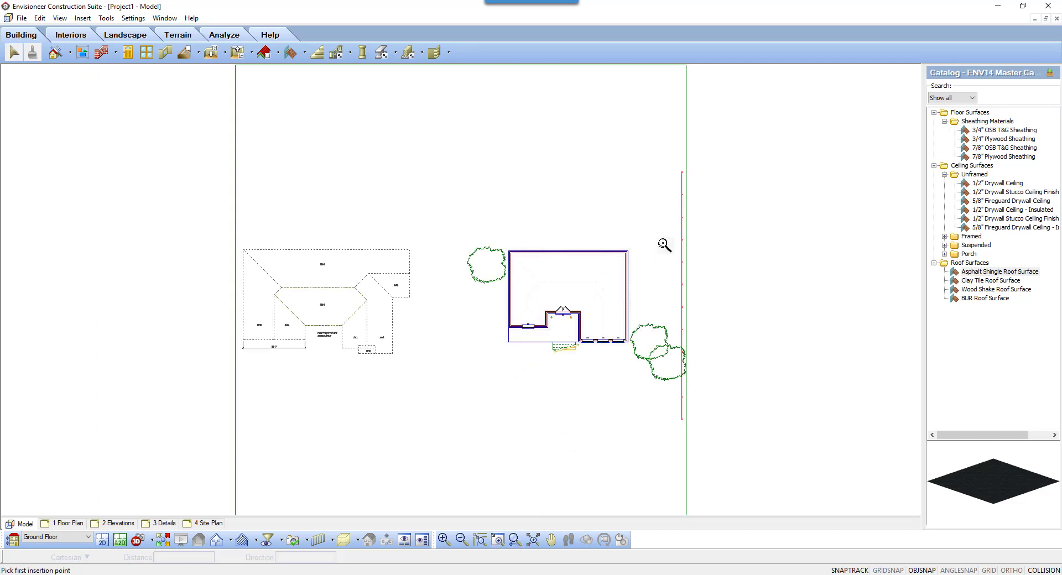
pyautogui.moveTo(645, 238); pyautogui.dragTo(486, 372)
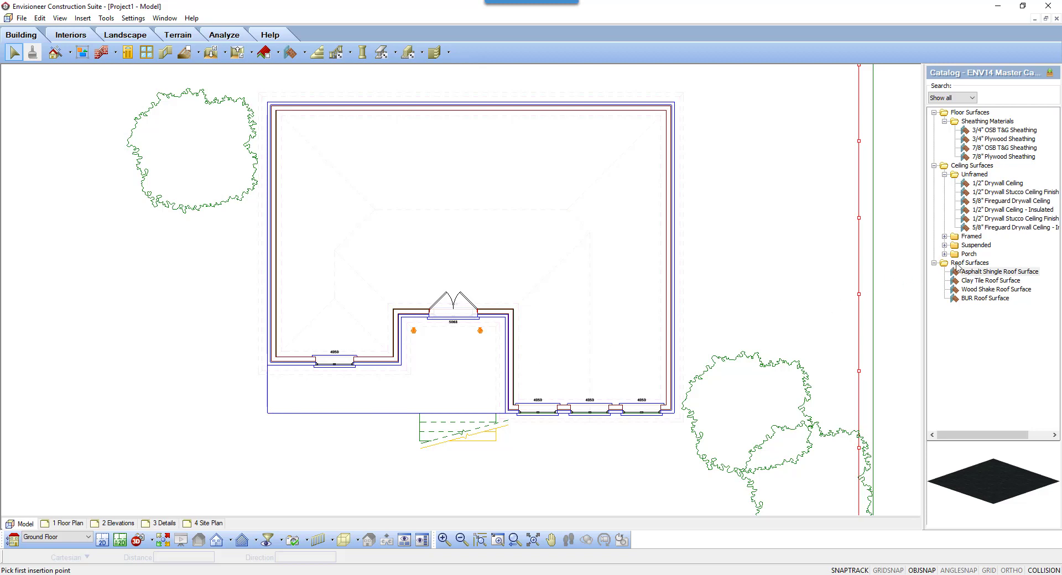
pyautogui.click(979, 272)
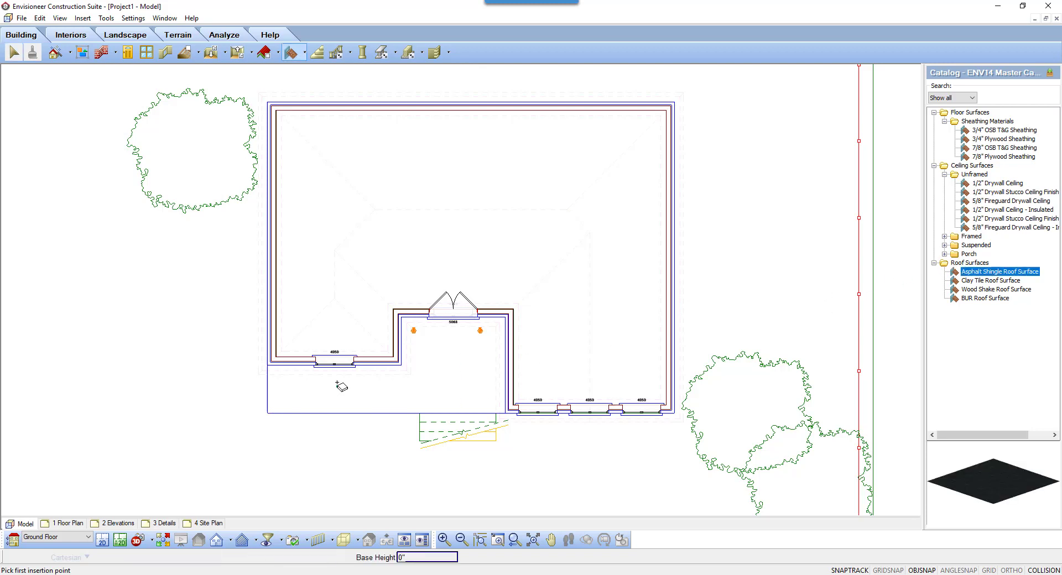
pyautogui.click(269, 413)
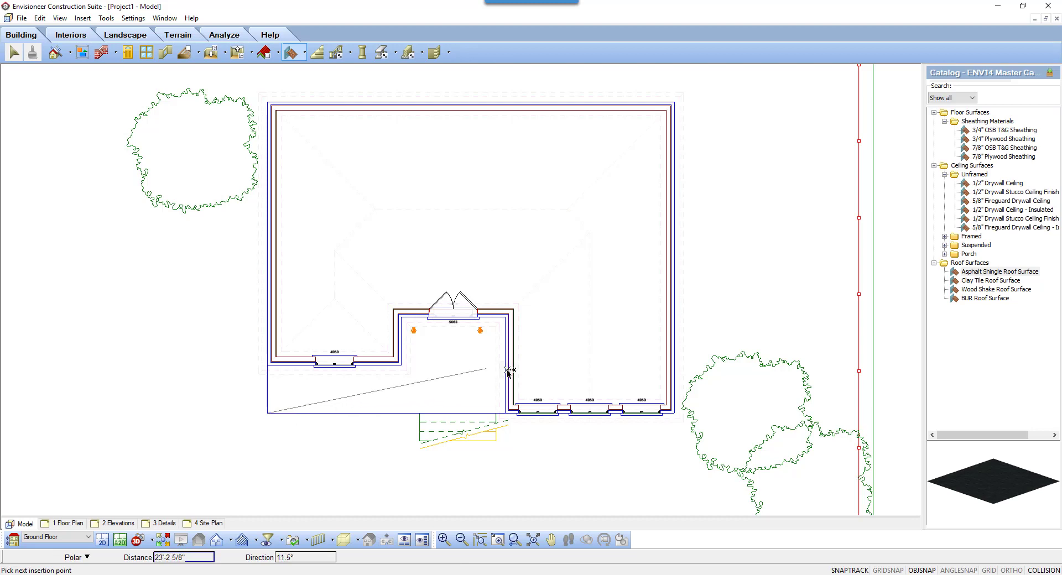
pyautogui.click(506, 413)
pyautogui.click(506, 313)
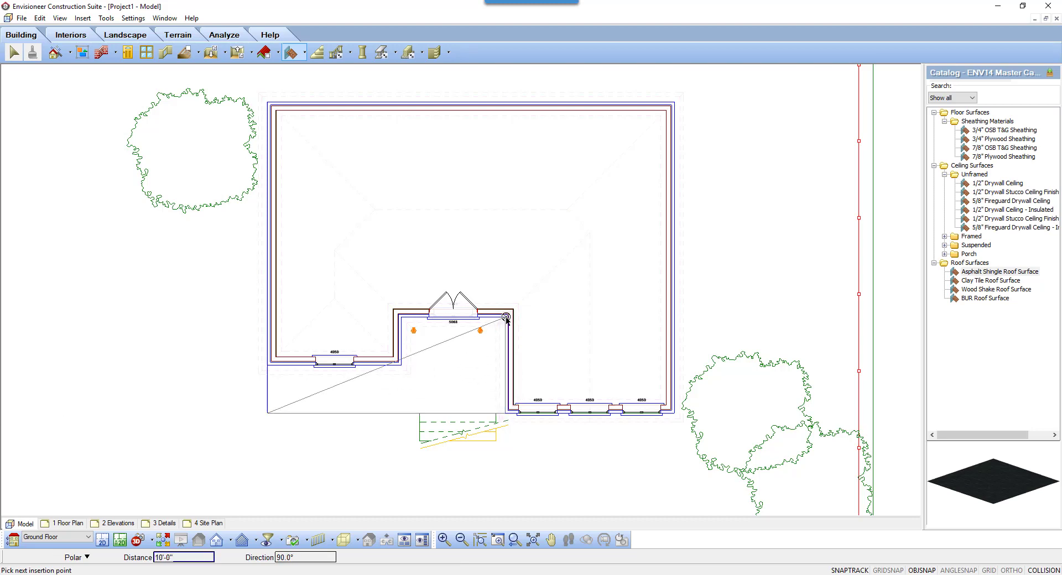
pyautogui.click(407, 319)
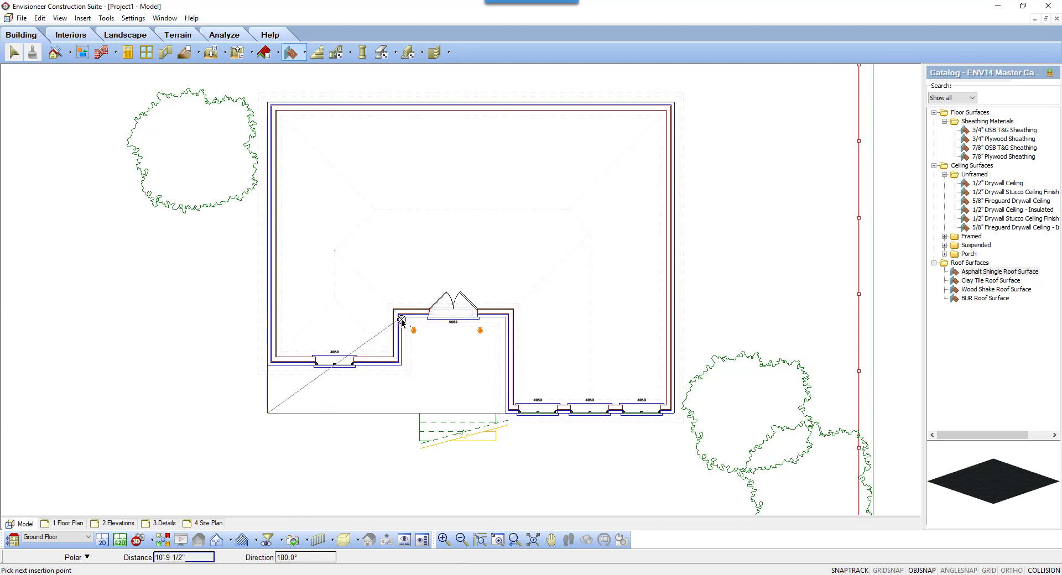
pyautogui.click(403, 364)
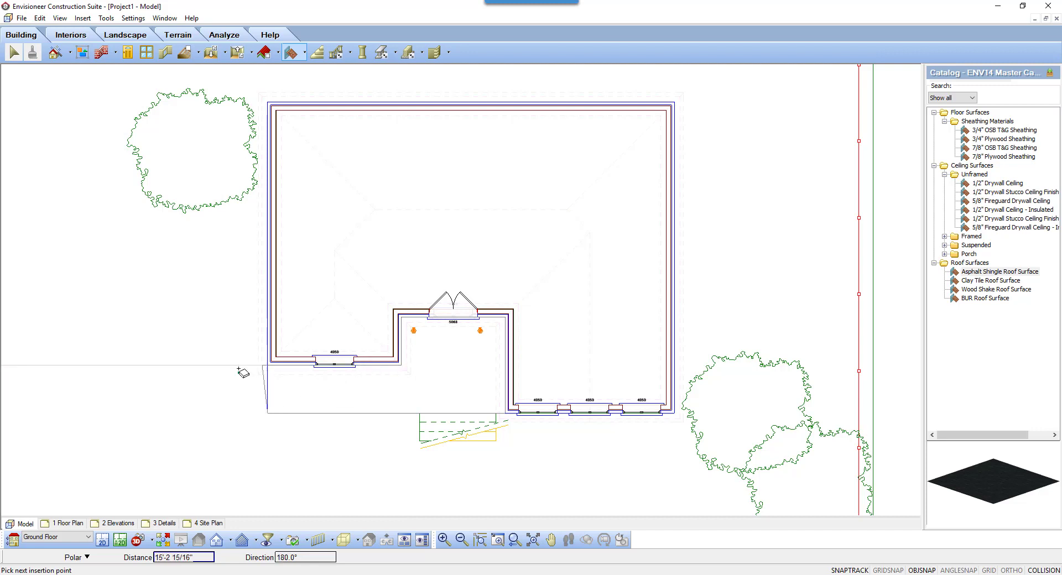
pyautogui.rightClick(268, 367)
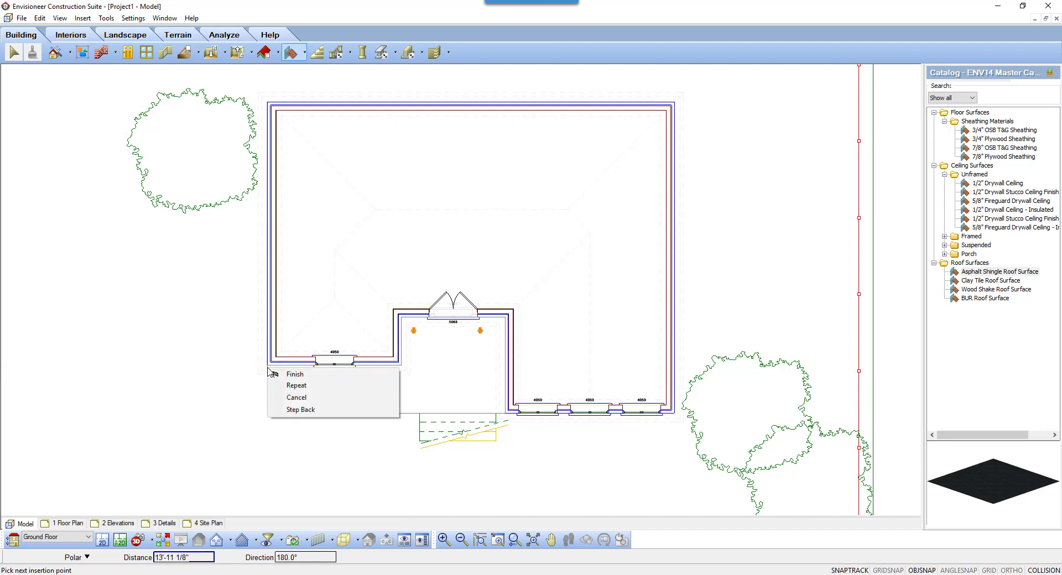
pyautogui.click(302, 375)
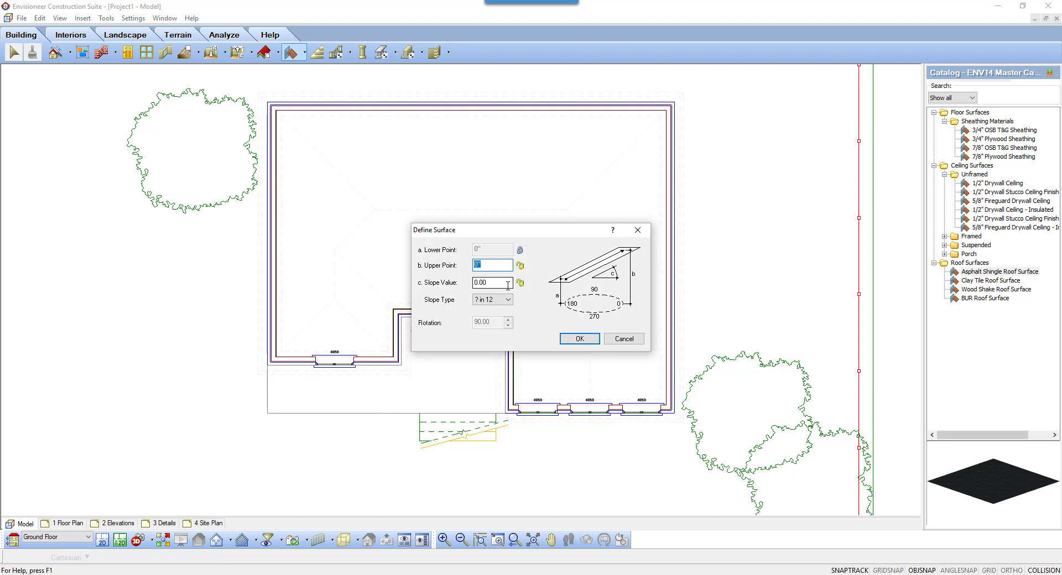
# Define the porch roof surface with a lower point of 8'-5" and a slope value of 4 in 12
pyautogui.click(519, 283)
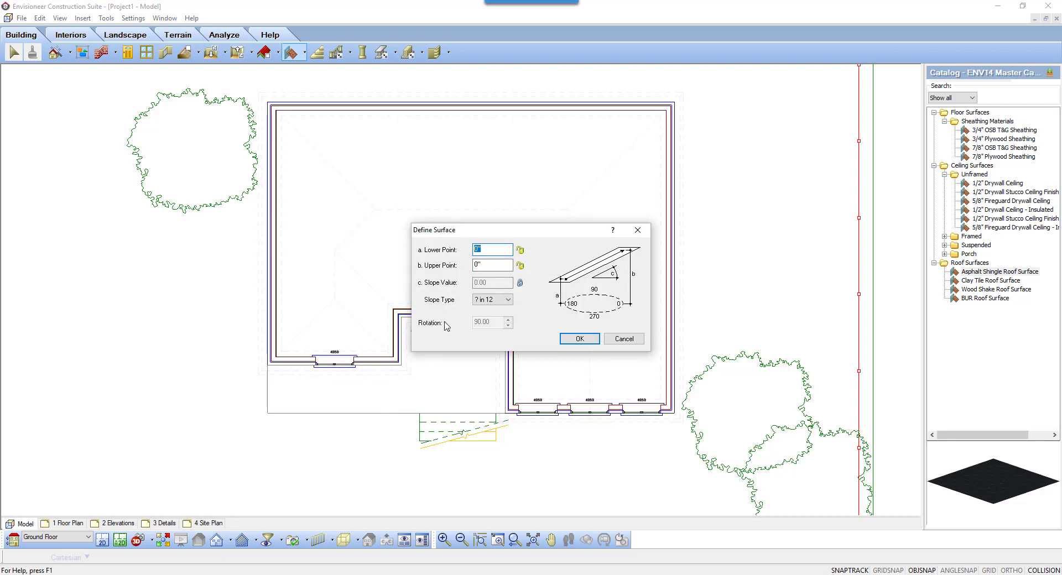
pyautogui.write("8'5")
pyautogui.click(520, 250)
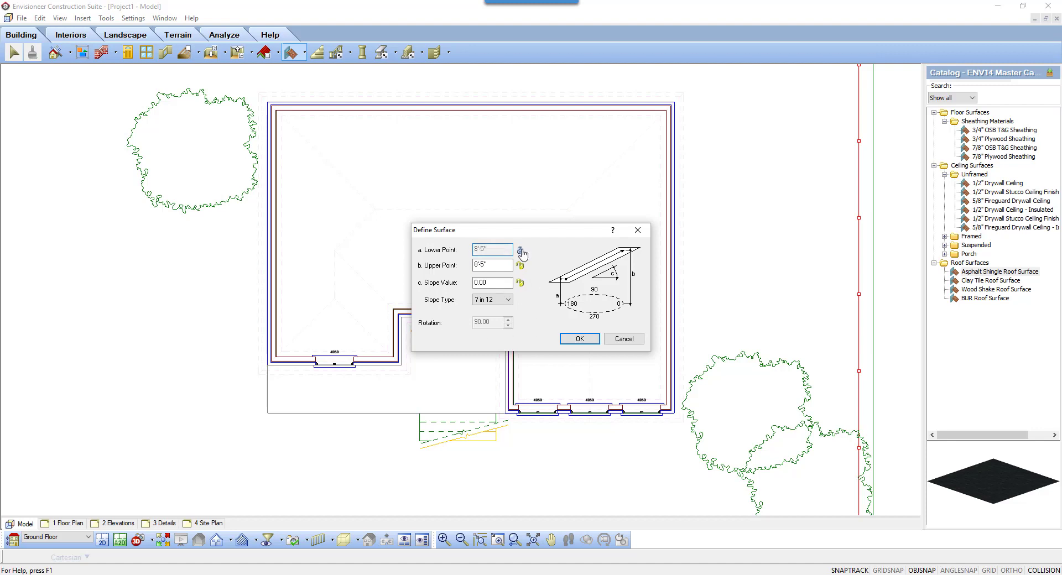
pyautogui.press('Tab')
pyautogui.press('Tab')
pyautogui.write('4')
pyautogui.click(520, 283)
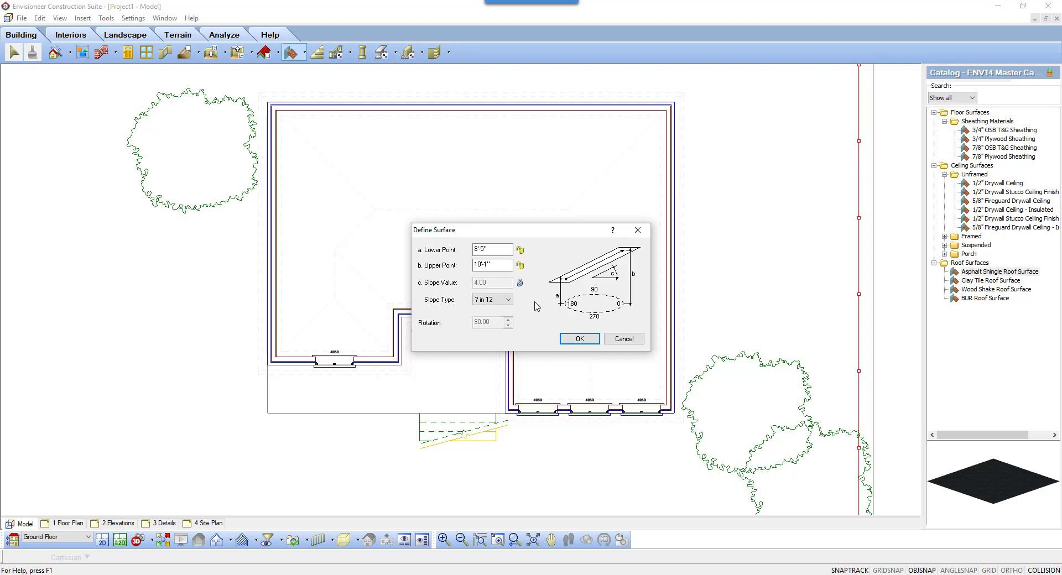
pyautogui.click(580, 338)
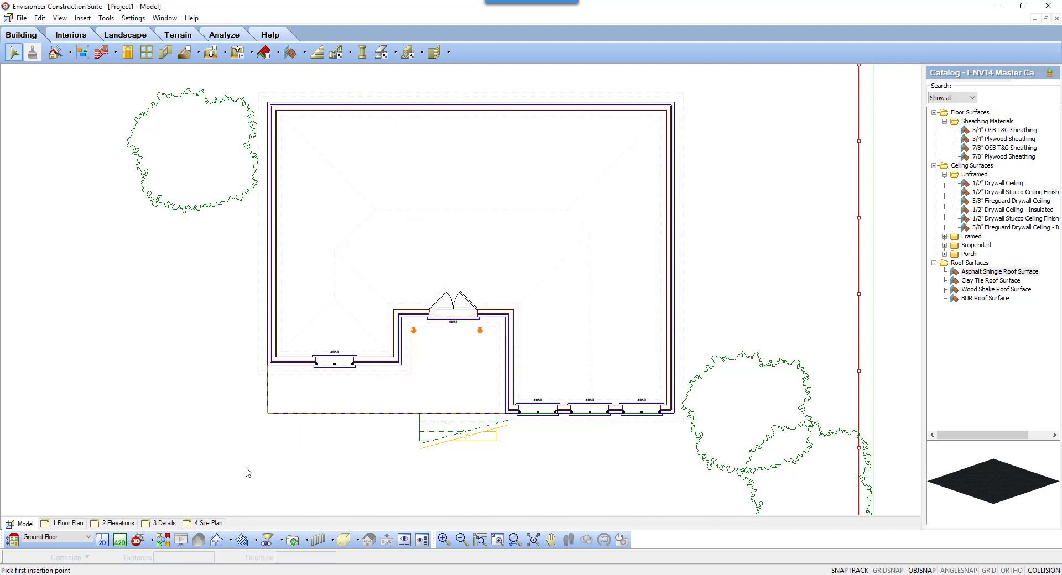
# Check the porch roof in 3D from the Porch Roof camera, and return to the 2D plan
pyautogui.click(153, 542)
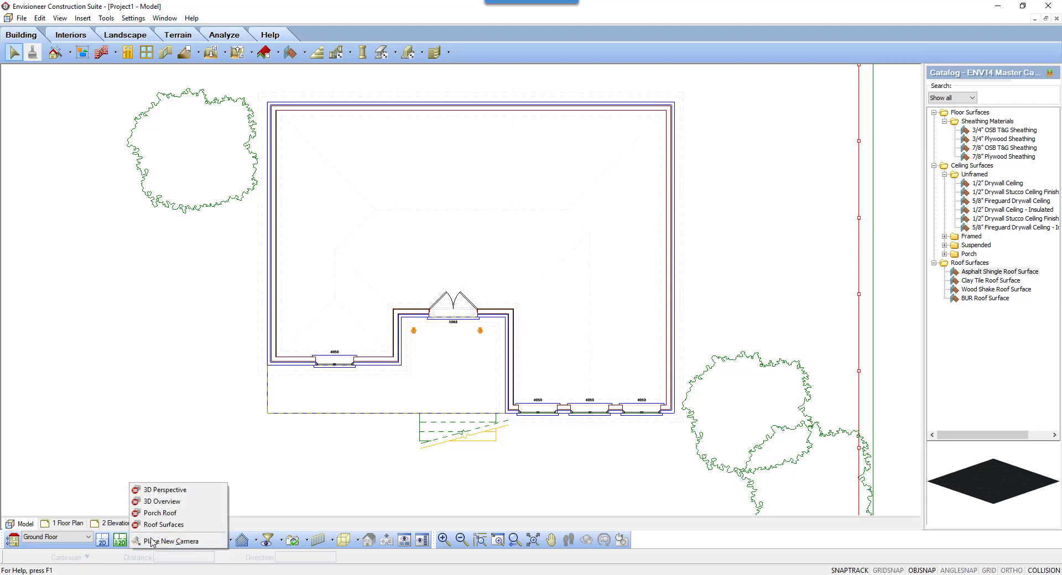
pyautogui.click(160, 513)
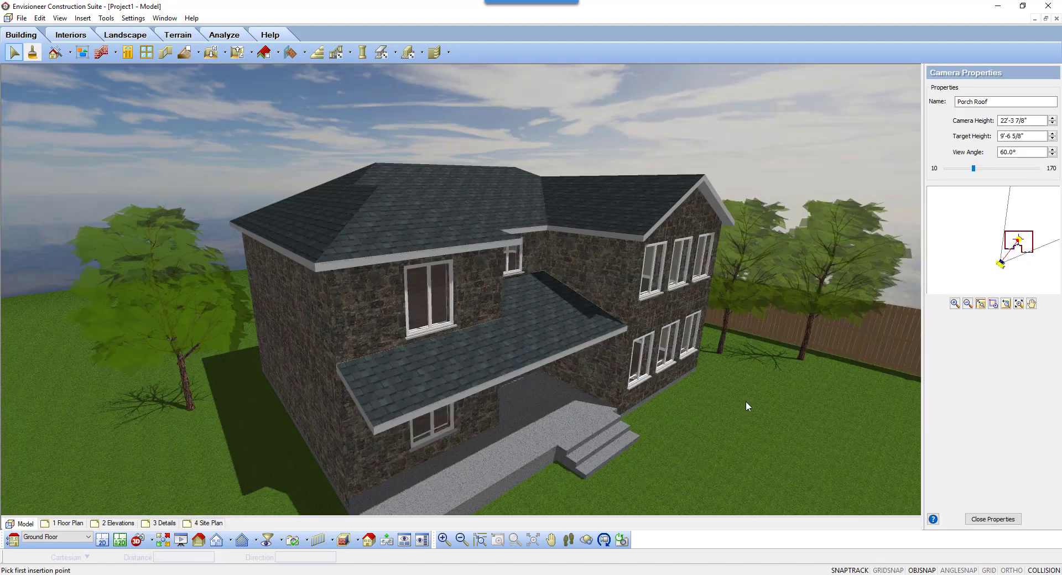
pyautogui.click(102, 540)
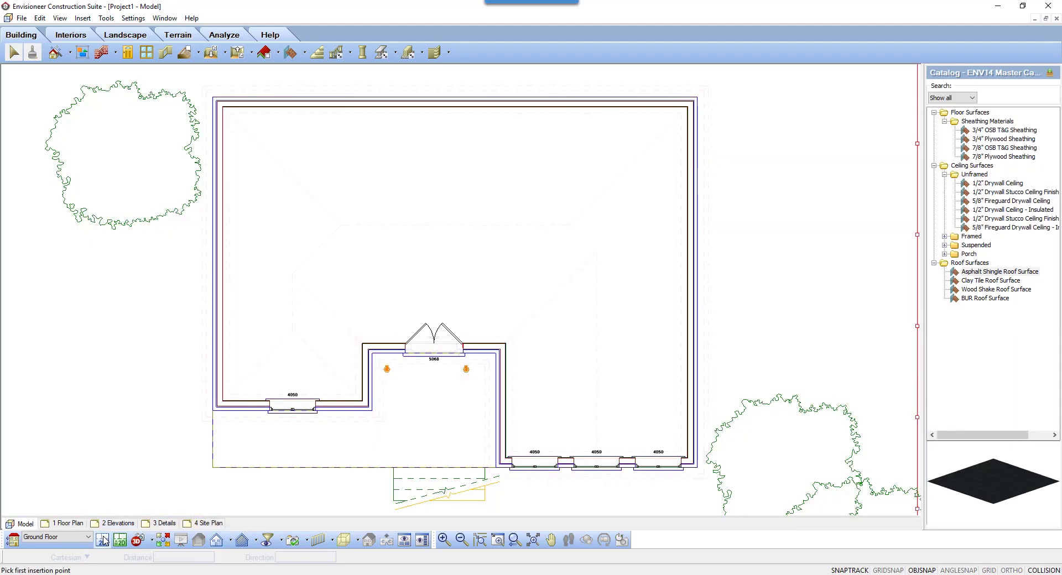
# On the Second Floor, convert the 6/12 slope hip roof to surfaces using the Asphalt Shingle Roof Surface
pyautogui.click(88, 537)
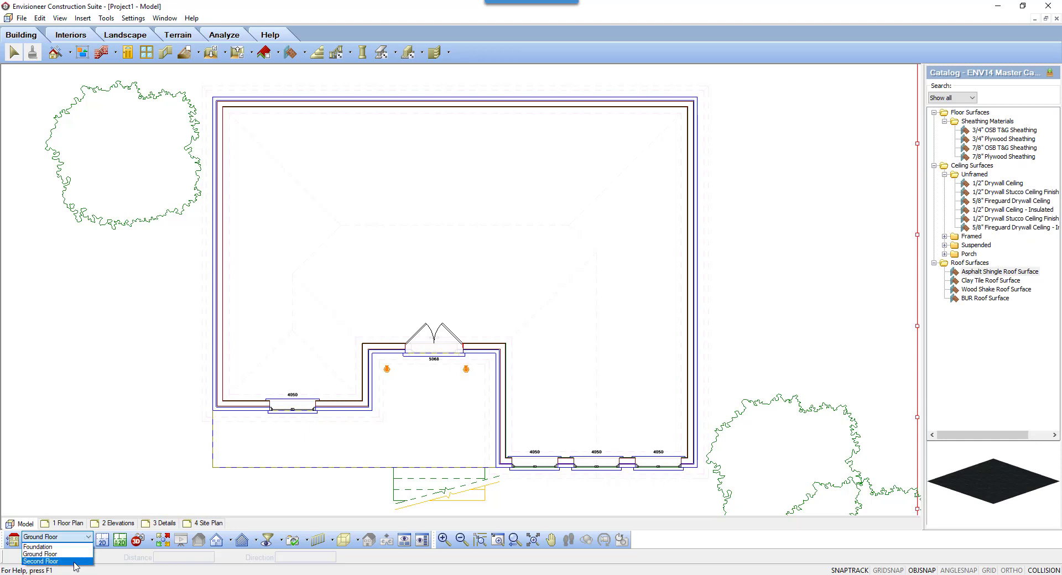
pyautogui.click(76, 559)
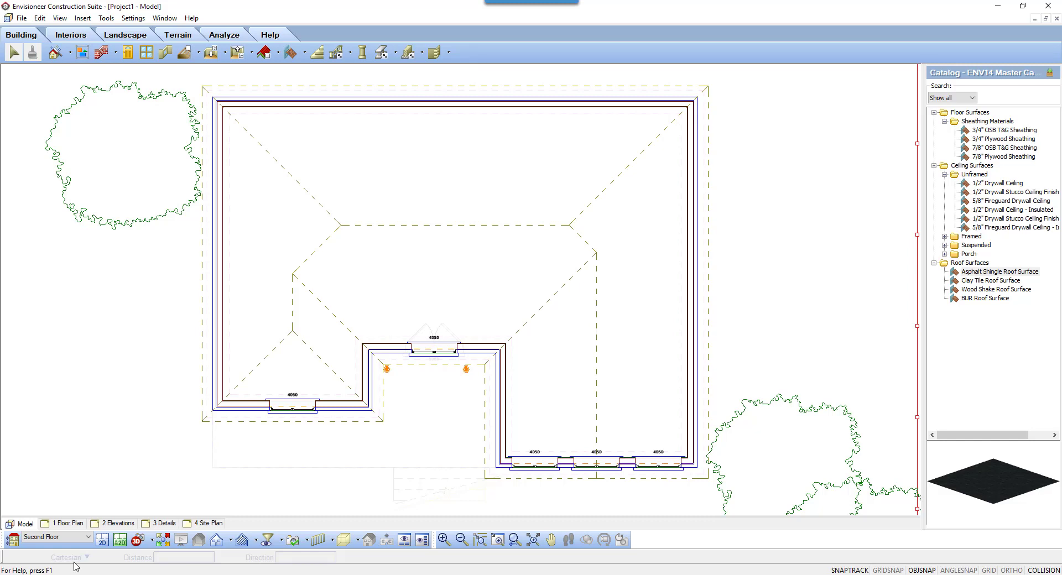
pyautogui.click(537, 485)
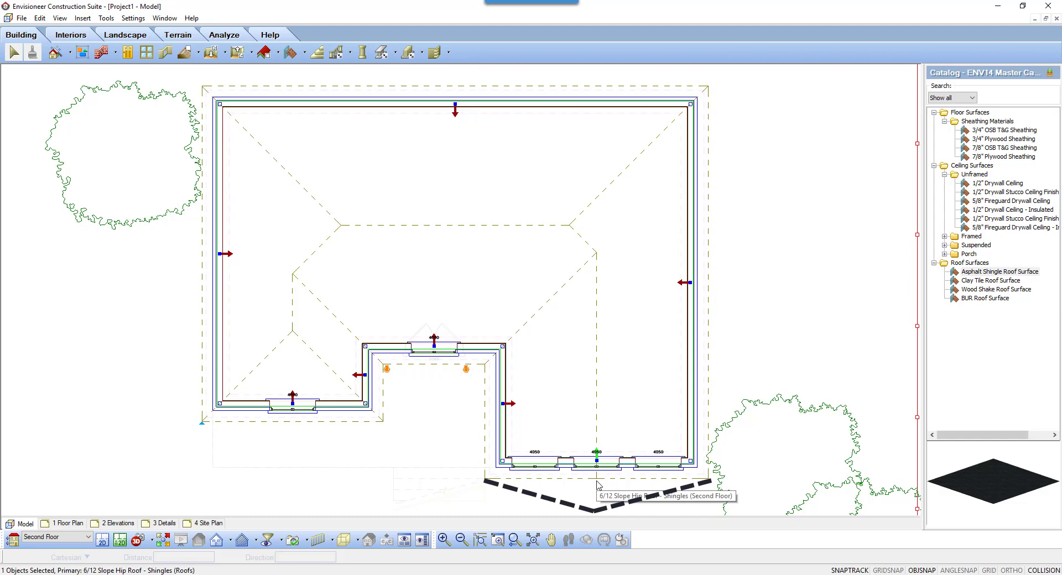
pyautogui.rightClick(597, 486)
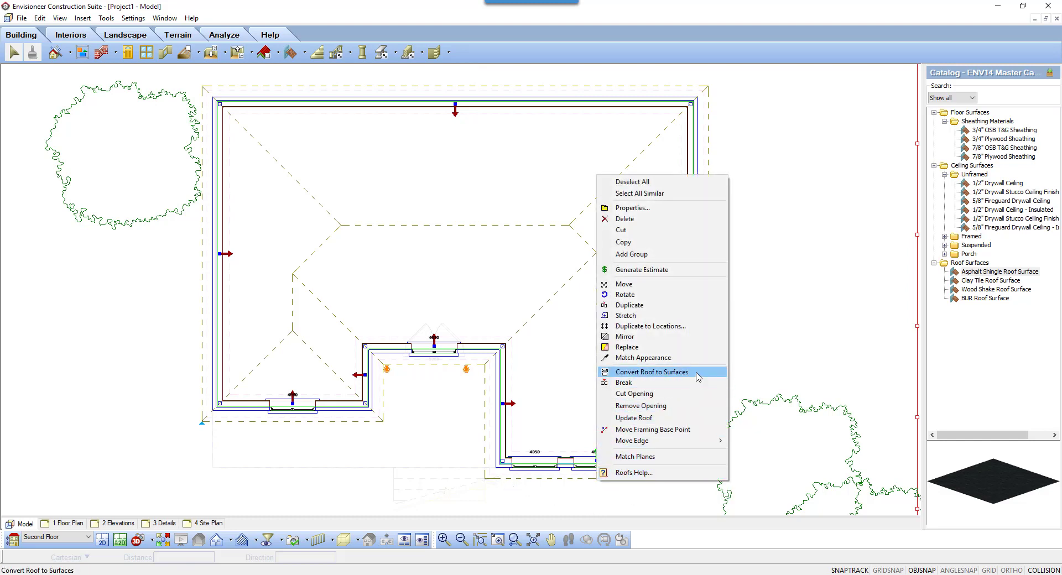
pyautogui.click(653, 373)
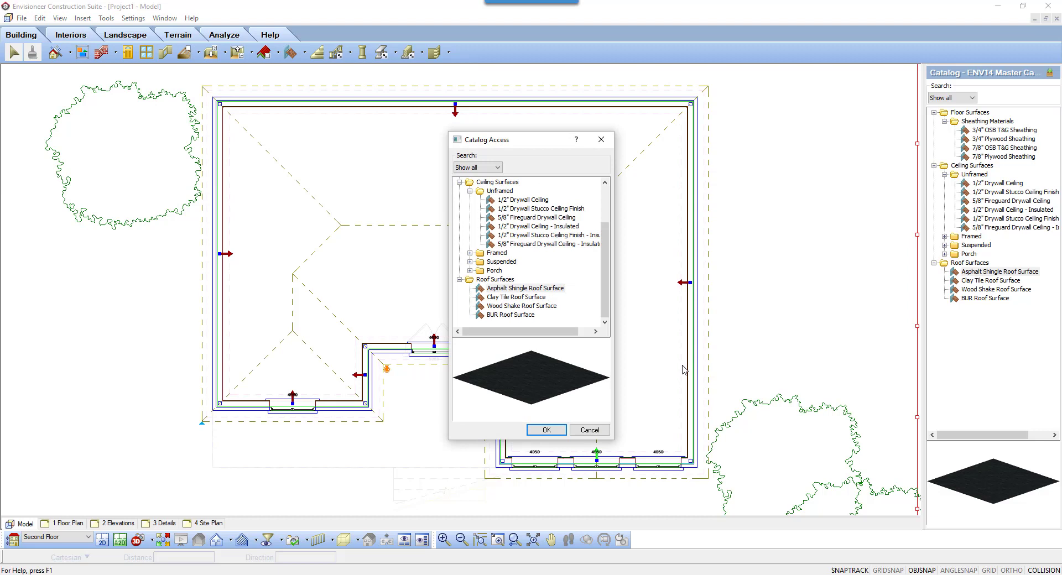
pyautogui.click(515, 289)
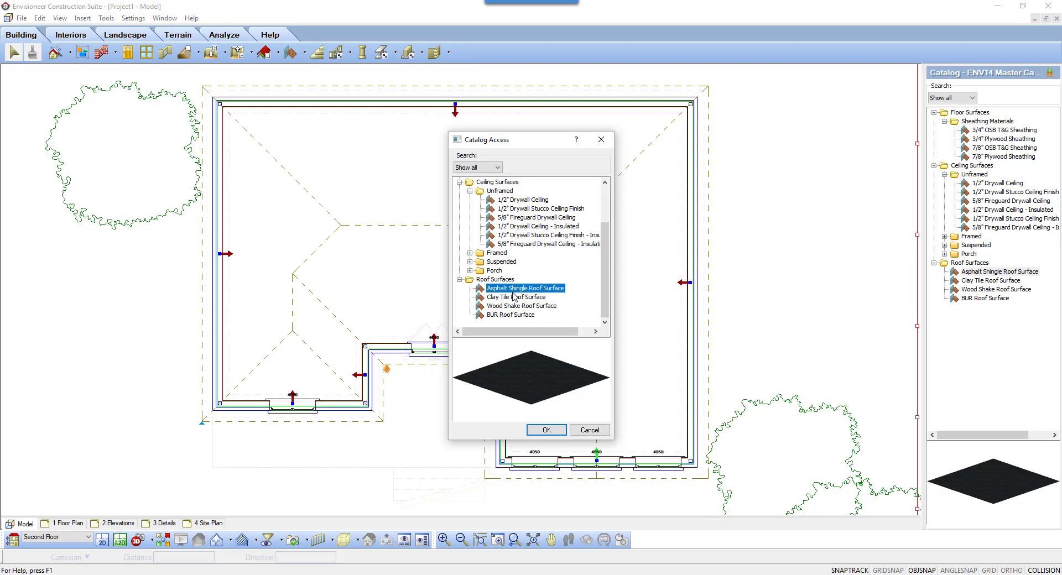
pyautogui.click(544, 430)
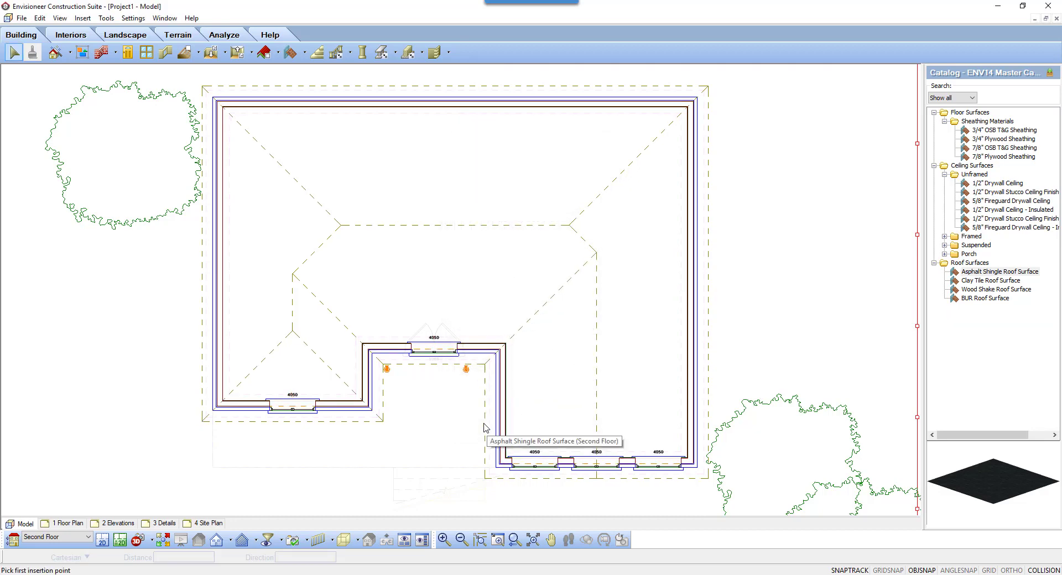
# Extend the front ridge corners of both front gable surfaces outward to one shared point, and view the pointed overhang from the Porch Roof camera
pyautogui.click(484, 425)
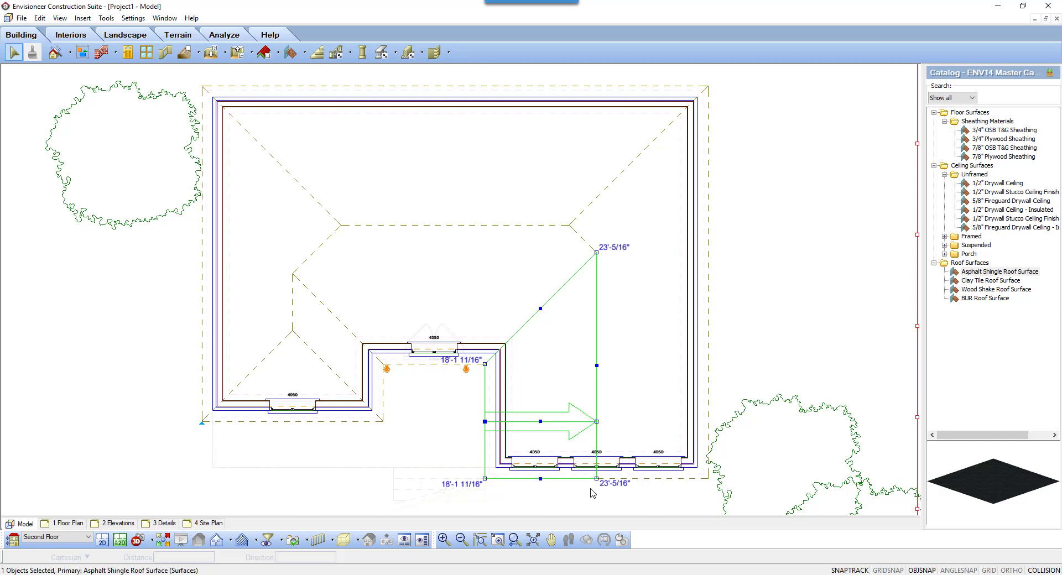
pyautogui.moveTo(597, 479); pyautogui.dragTo(597, 506)
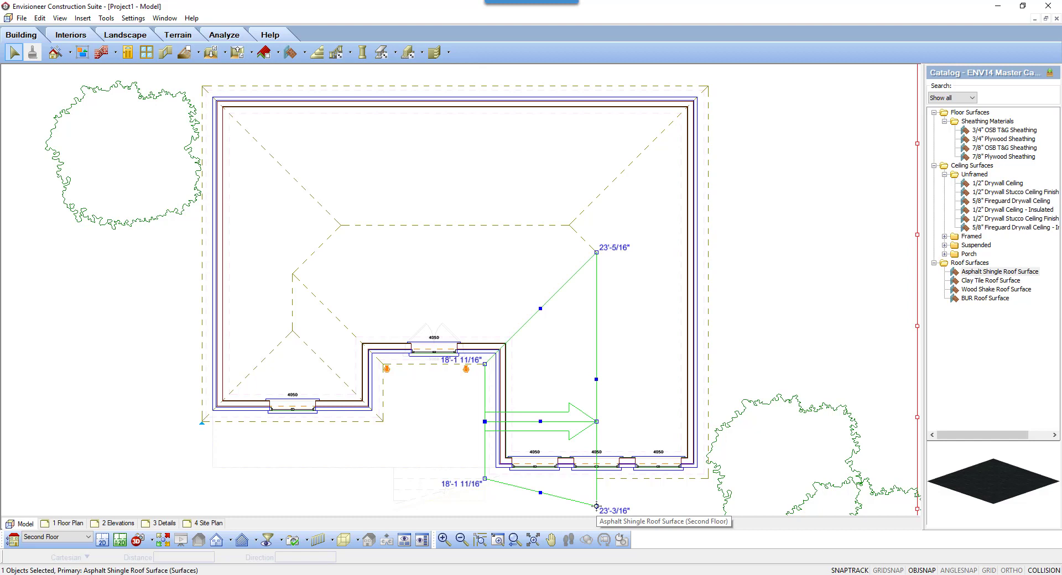
pyautogui.click(613, 480)
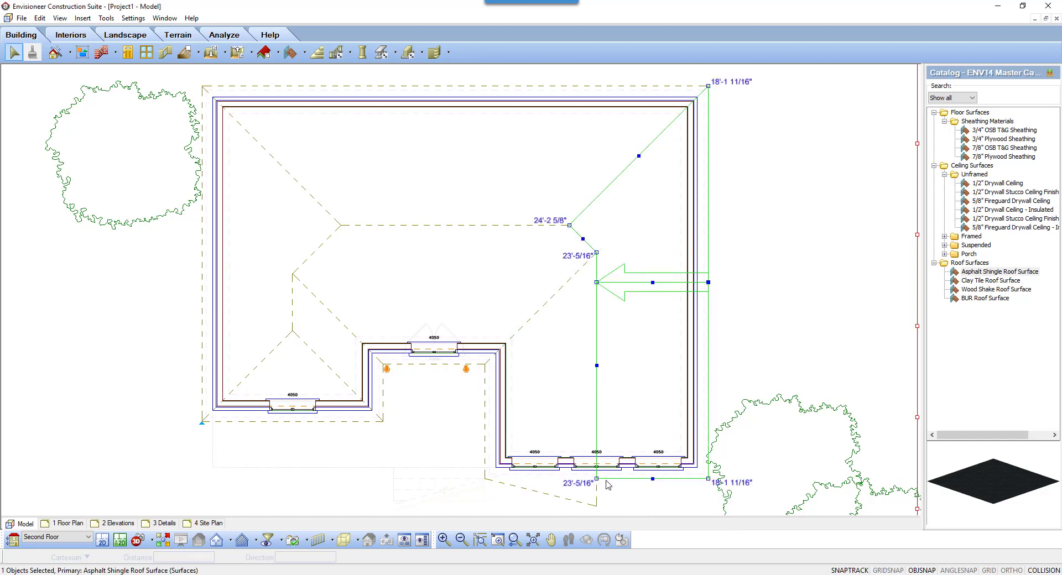
pyautogui.moveTo(597, 478); pyautogui.dragTo(597, 507)
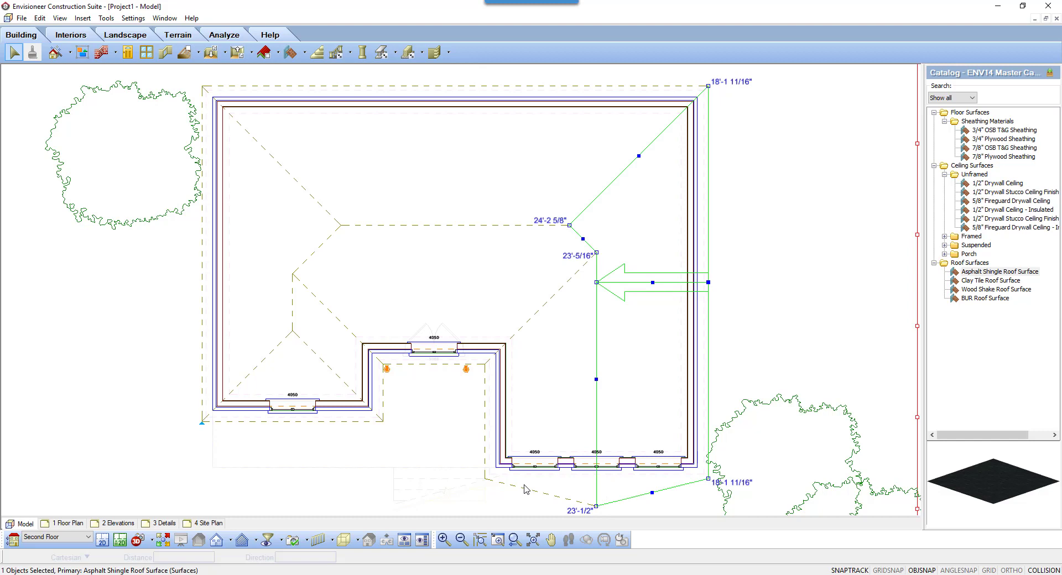
pyautogui.press('Escape')
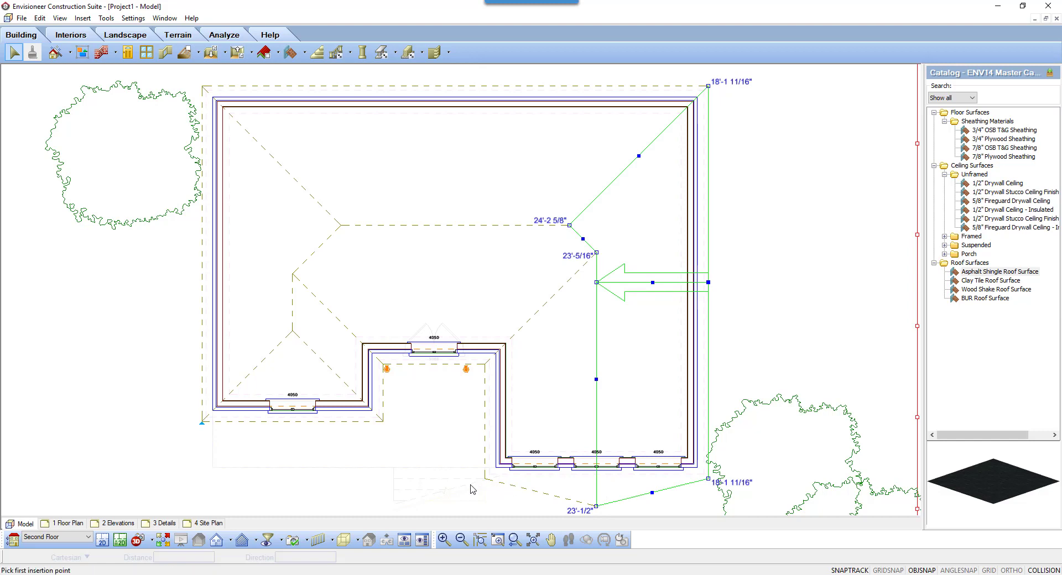
pyautogui.click(151, 540)
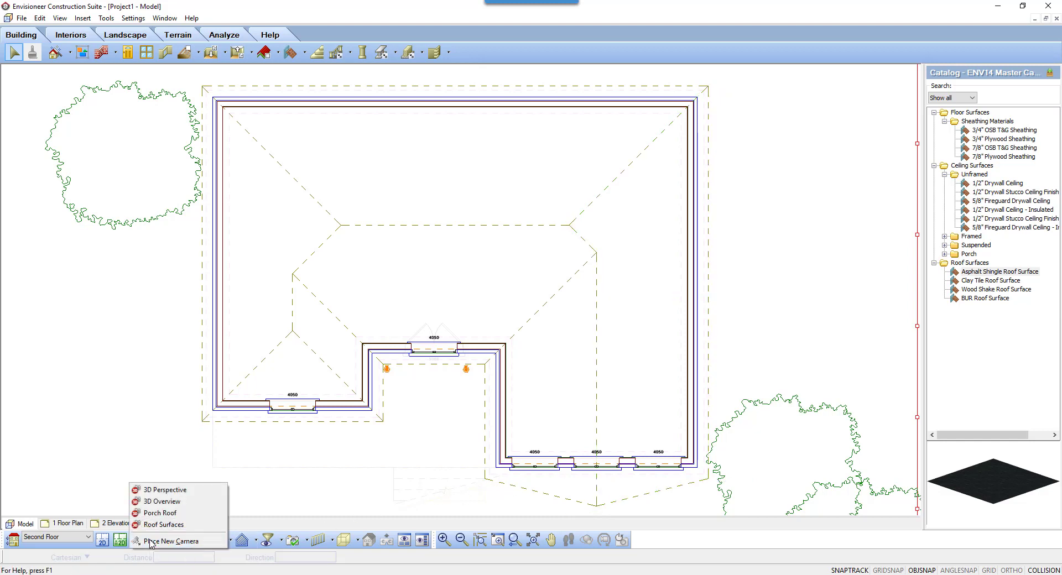
pyautogui.click(166, 513)
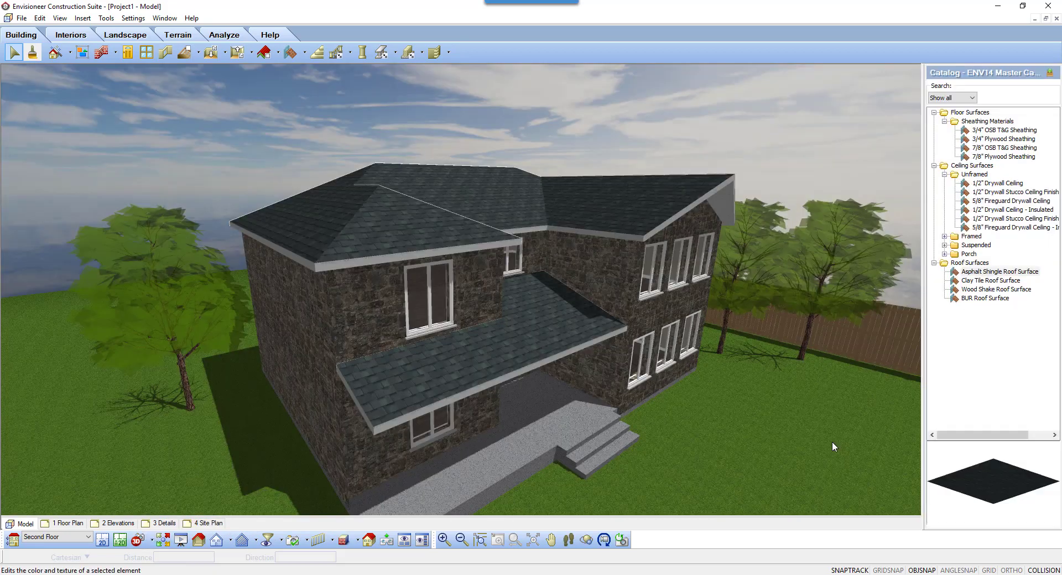